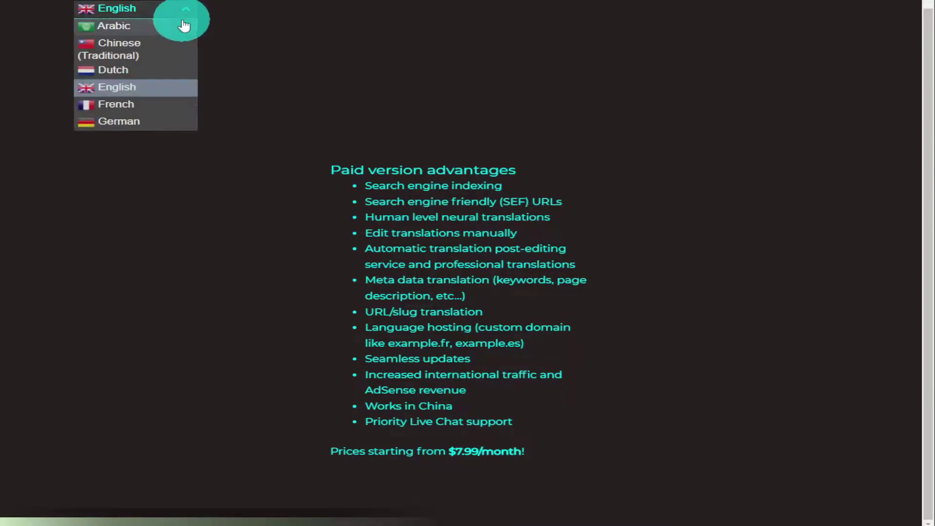
Translate the demo page into Chinese (Traditional) with the site's language dropdown
left_click(163, 55)
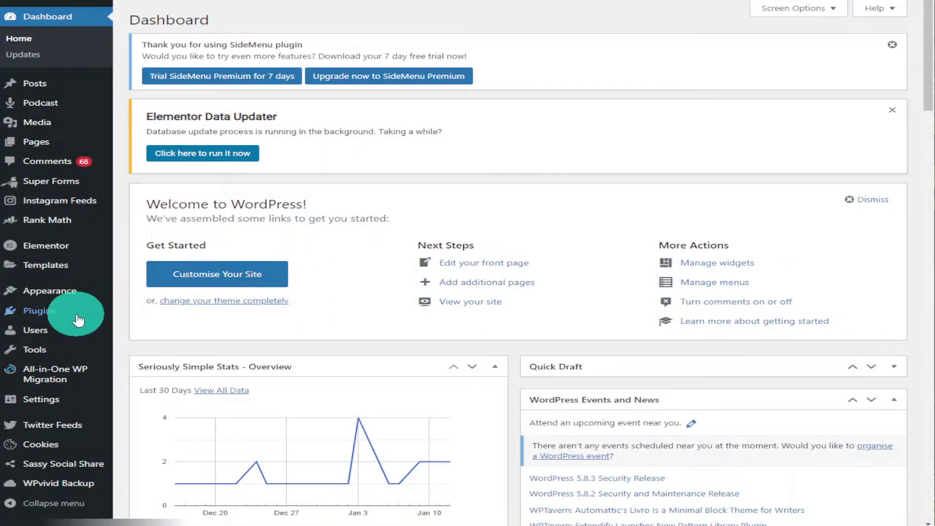
Find 'gtranslate' in the plugin directory, install and activate it, and locate it (v2.9.7) among installed plugins
left_click(78, 320)
left_click(148, 331)
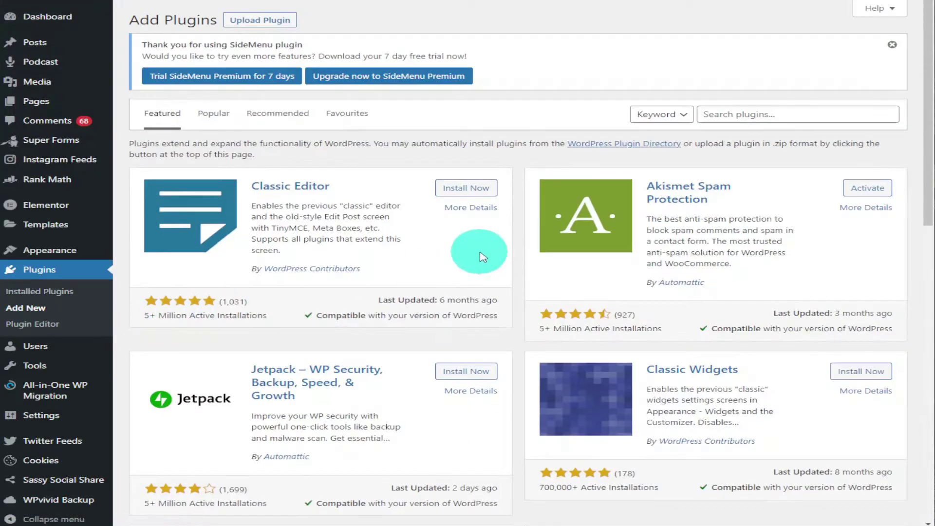
left_click(726, 116)
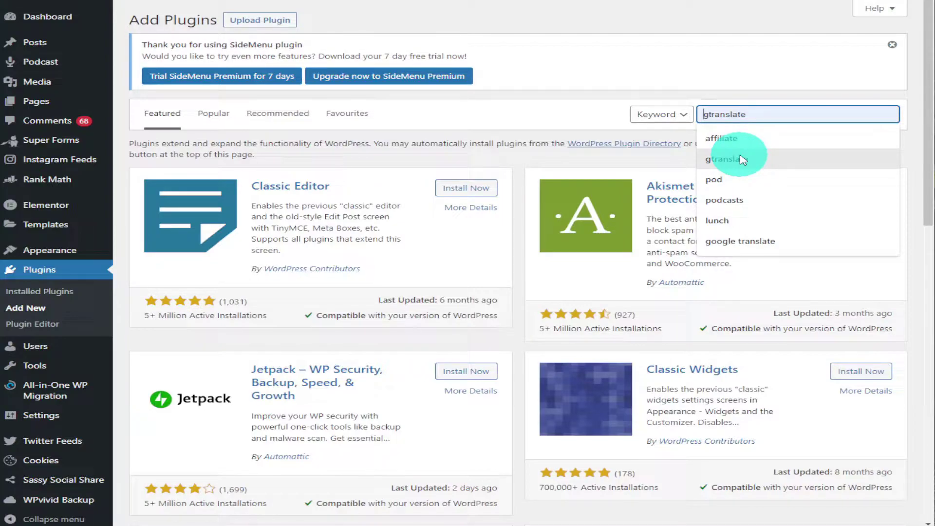
left_click(743, 159)
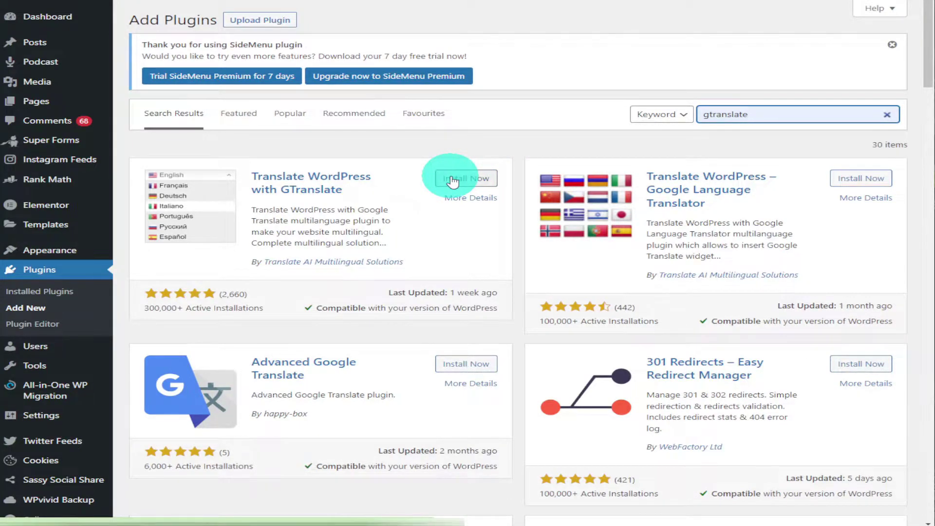
left_click(453, 179)
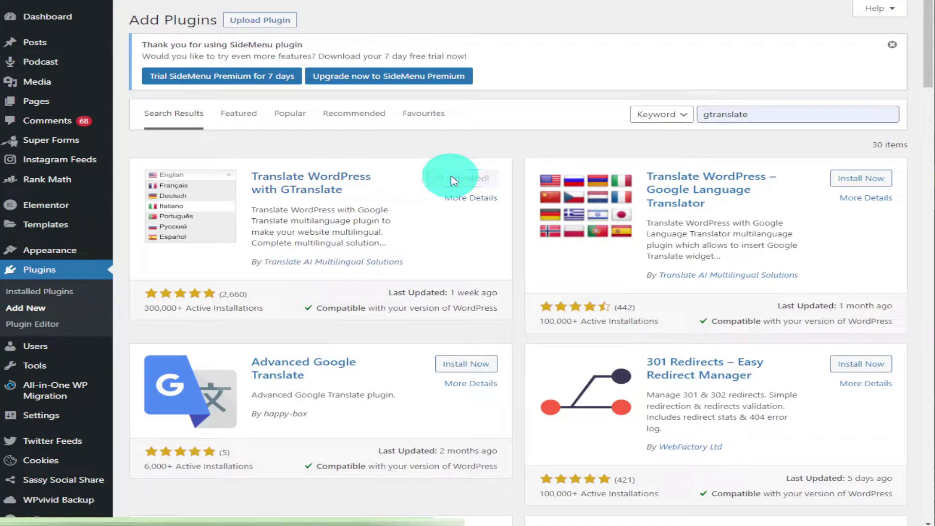
left_click(453, 179)
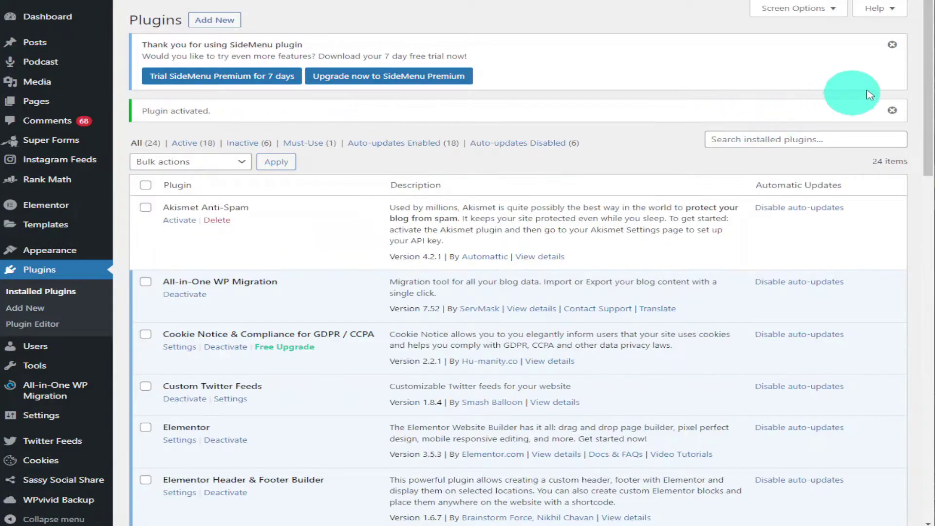
left_click_drag(927, 74, 890, 178)
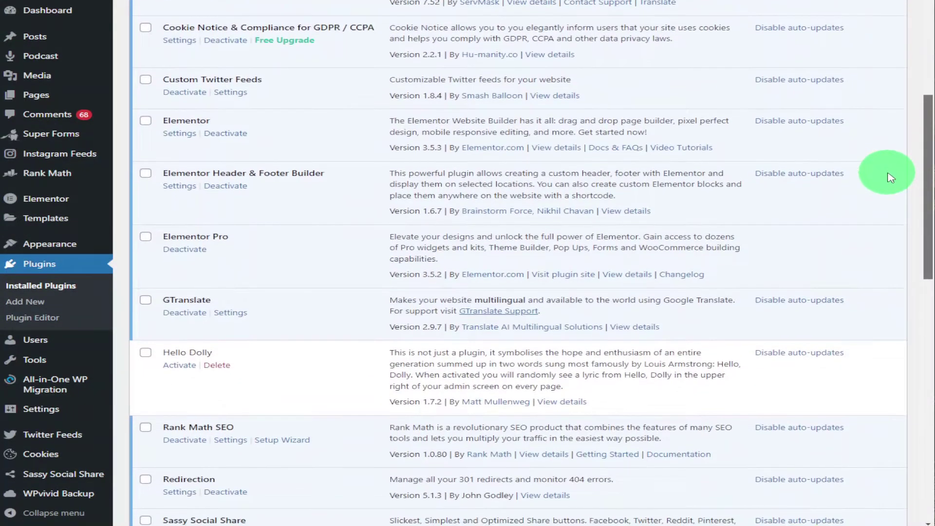
Open the GTranslate settings and preview the switcher's language list
left_click(228, 316)
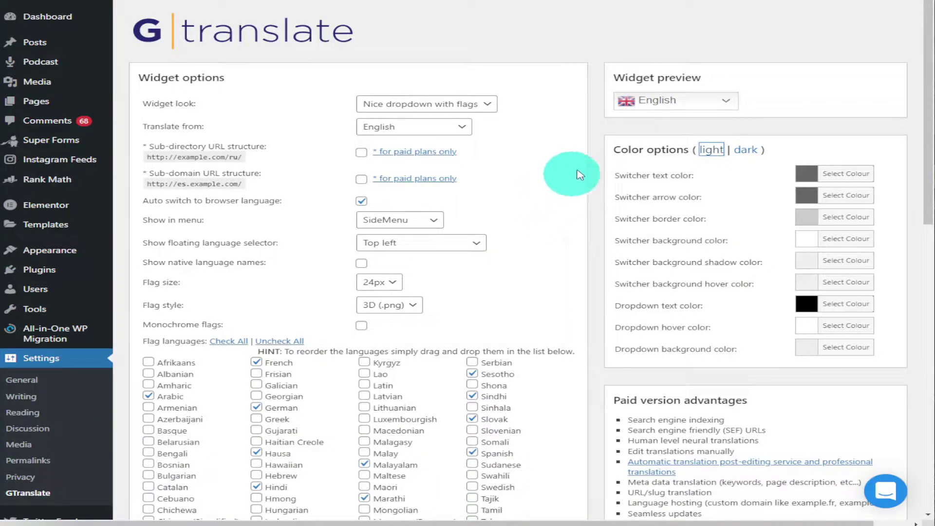
left_click(726, 103)
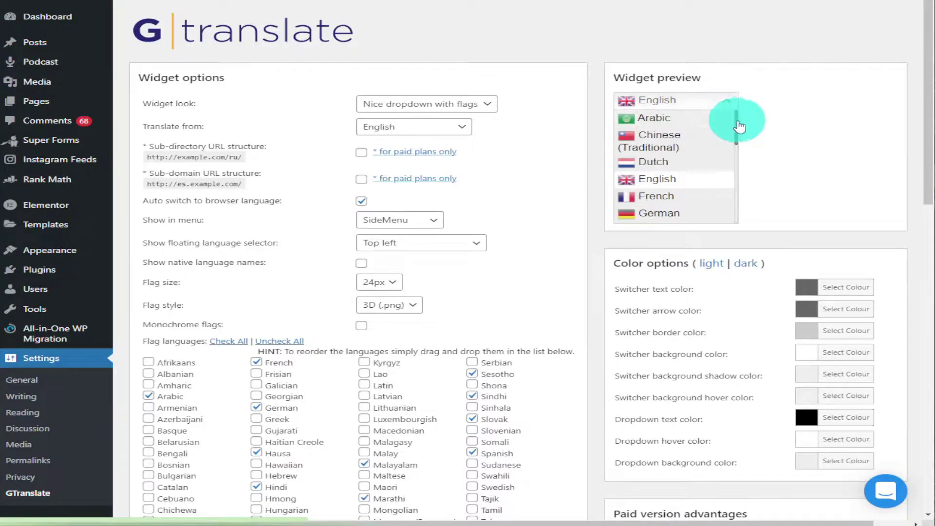
mouse_move(738, 126)
left_mouse_down()
mouse_move(735, 192)
mouse_move(736, 115)
left_mouse_up()
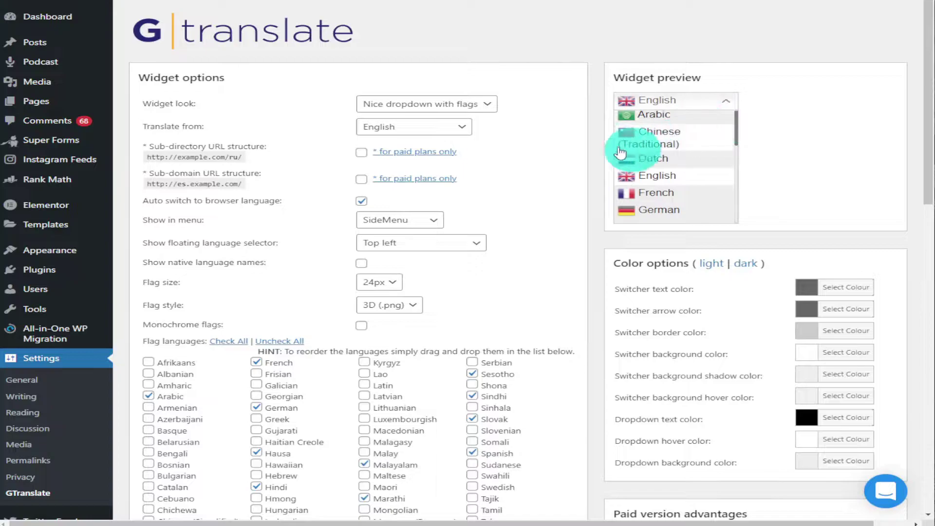
Try the Dropdown, Flags, Language names and Globe widget looks, expanding the globe preview
left_click(494, 107)
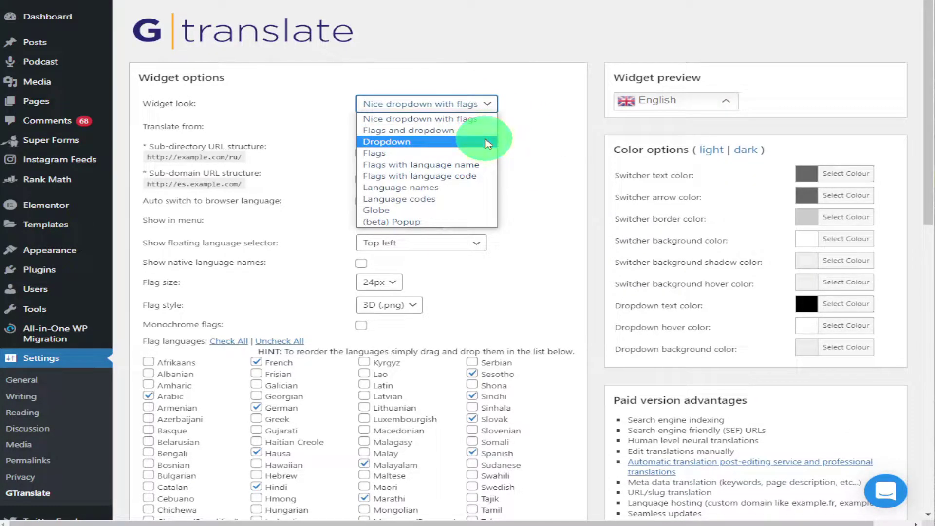
left_click(486, 142)
left_click(490, 107)
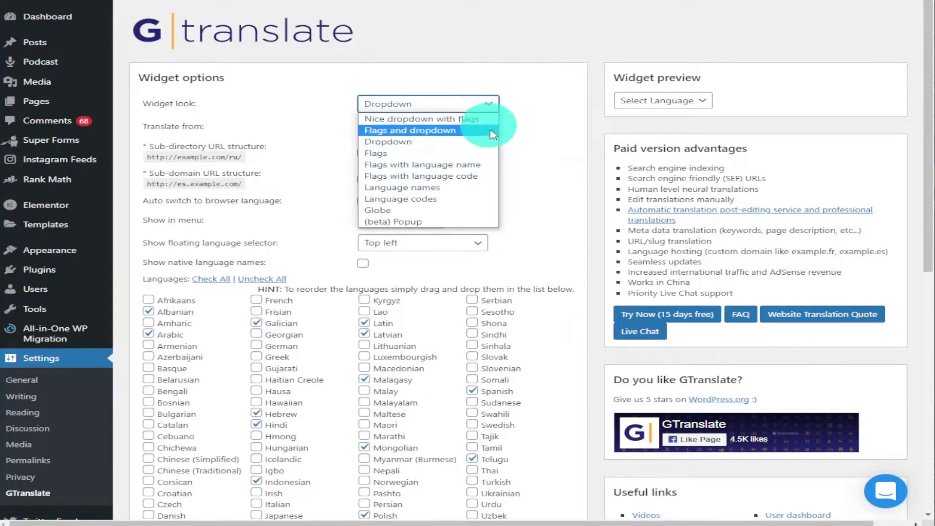
left_click(489, 155)
left_click(493, 107)
left_click(475, 190)
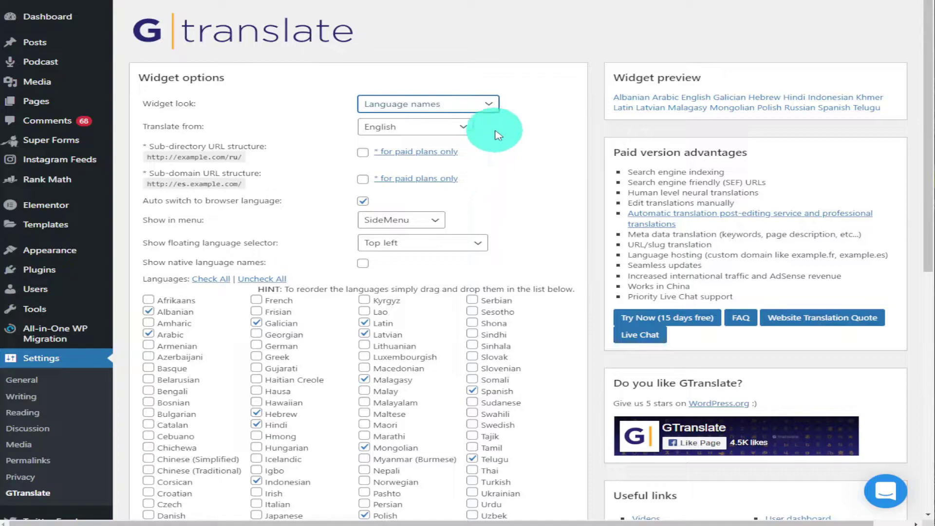
left_click(489, 108)
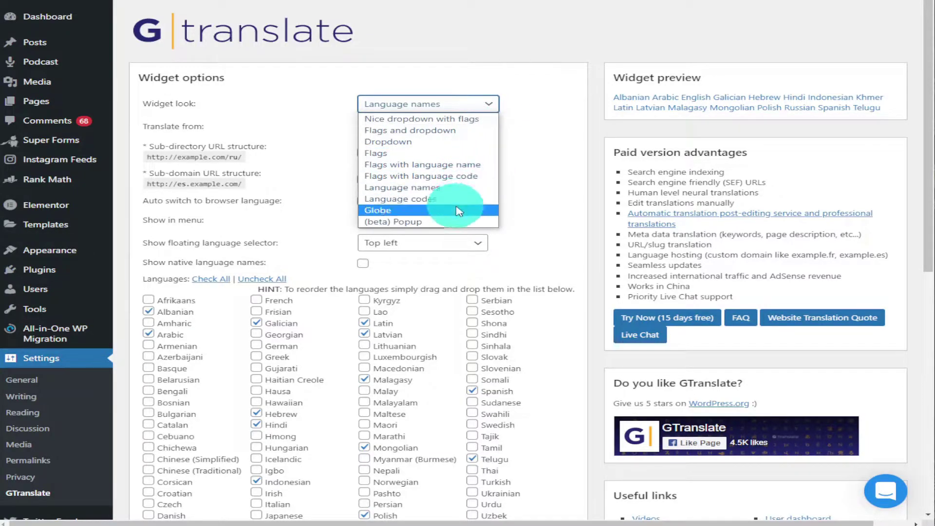
left_click(429, 210)
left_click(627, 96)
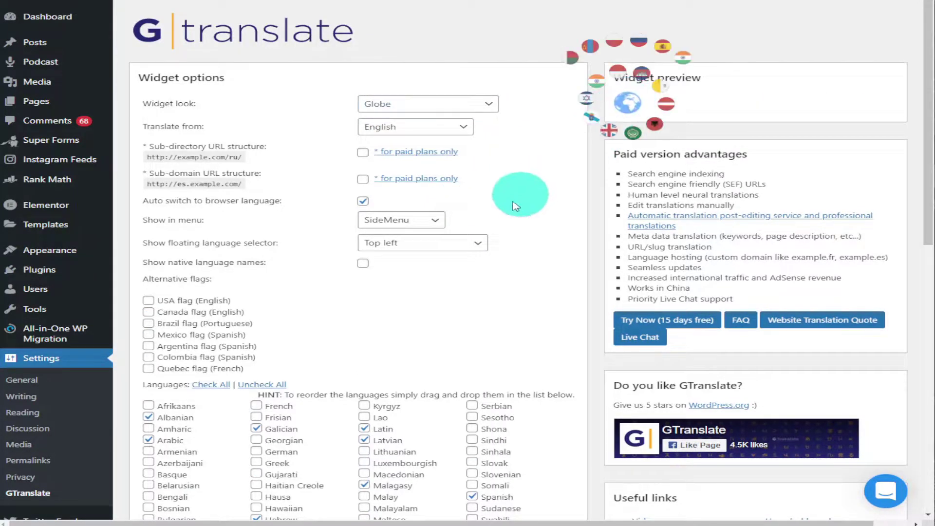
Set the widget look back to Nice dropdown with flags
left_click(488, 106)
left_click(489, 107)
left_click(488, 107)
left_click(491, 119)
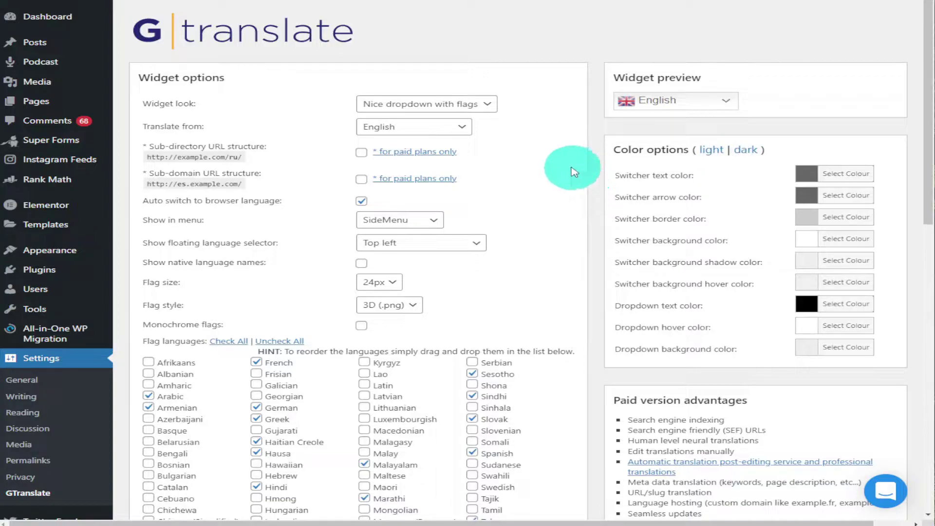
left_click(469, 136)
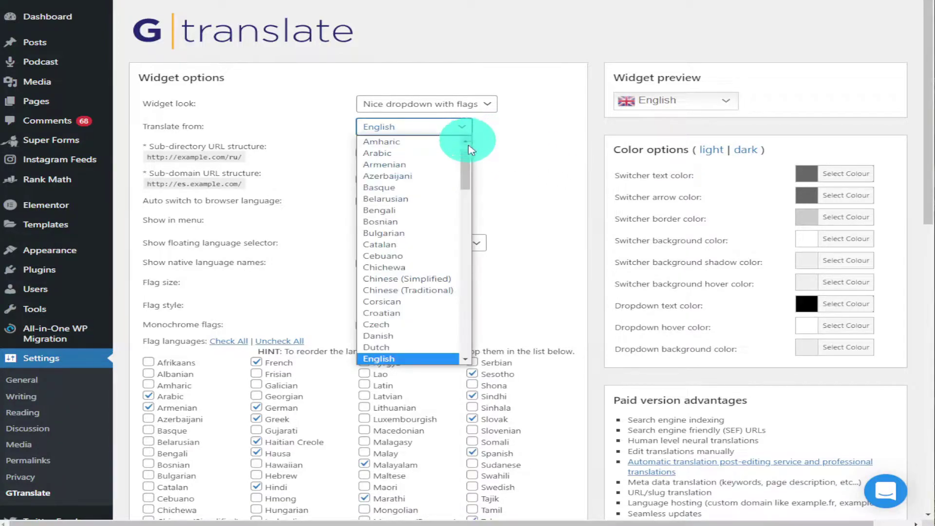
left_click_drag(464, 155, 476, 192)
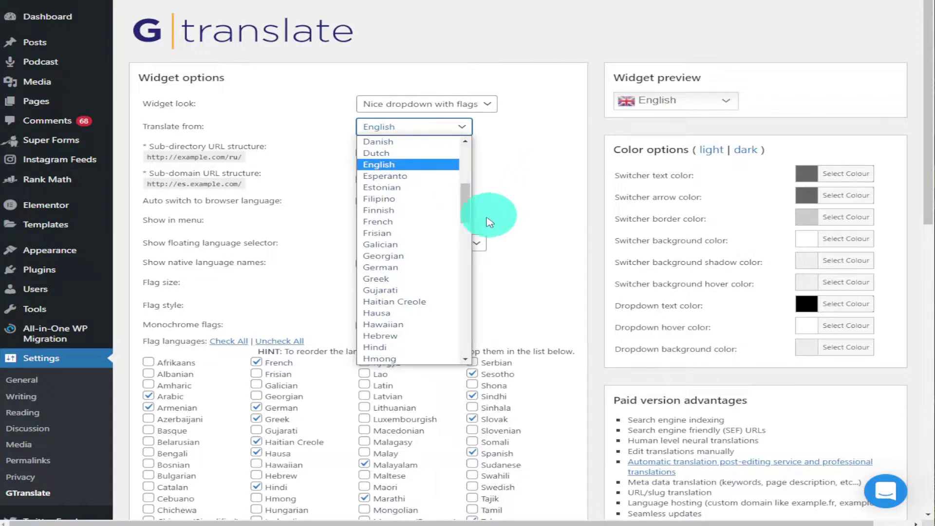
left_click(434, 221)
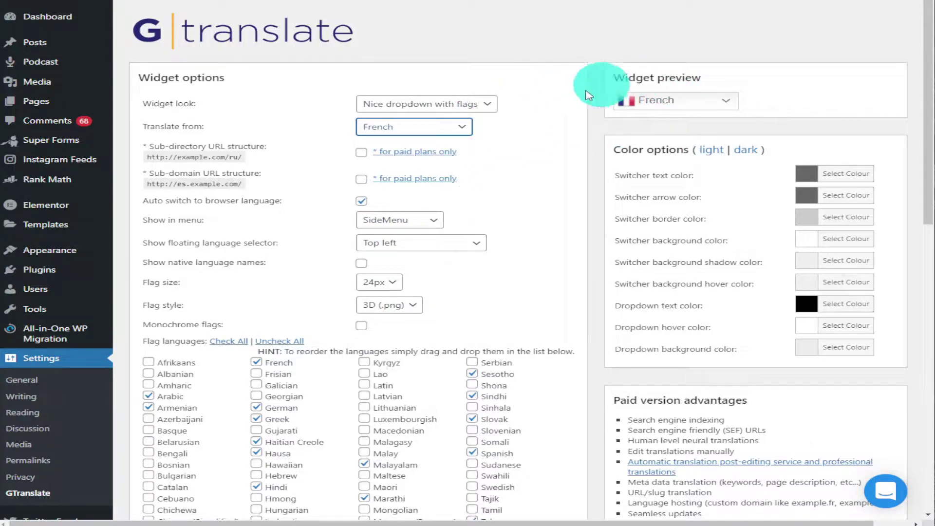
left_click(461, 130)
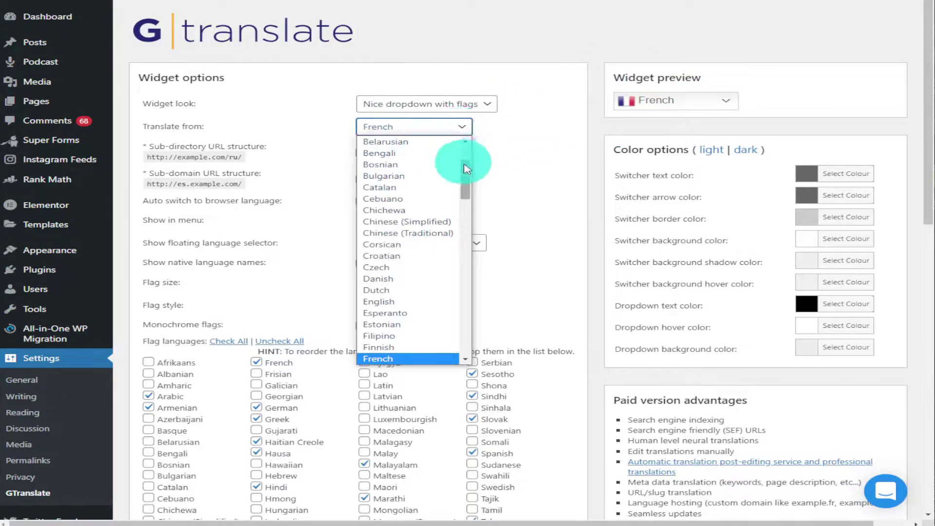
key("e")
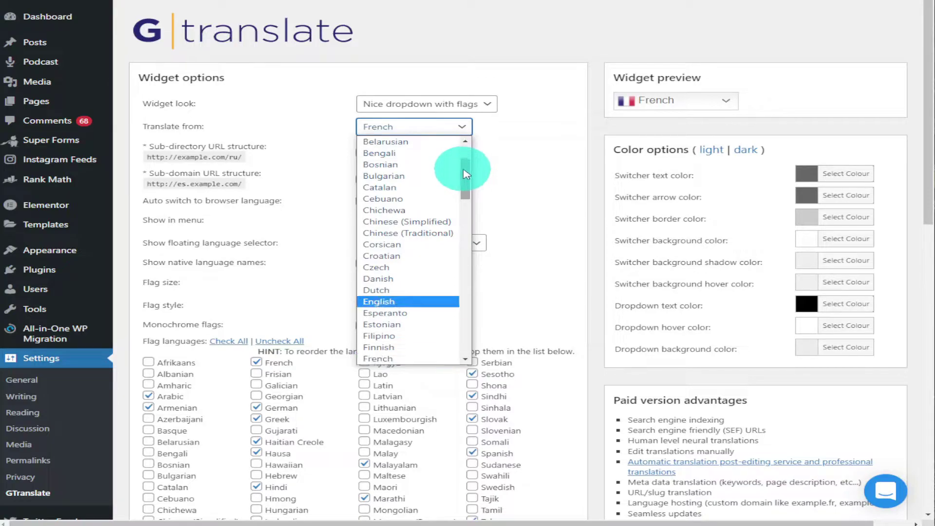
key("Return")
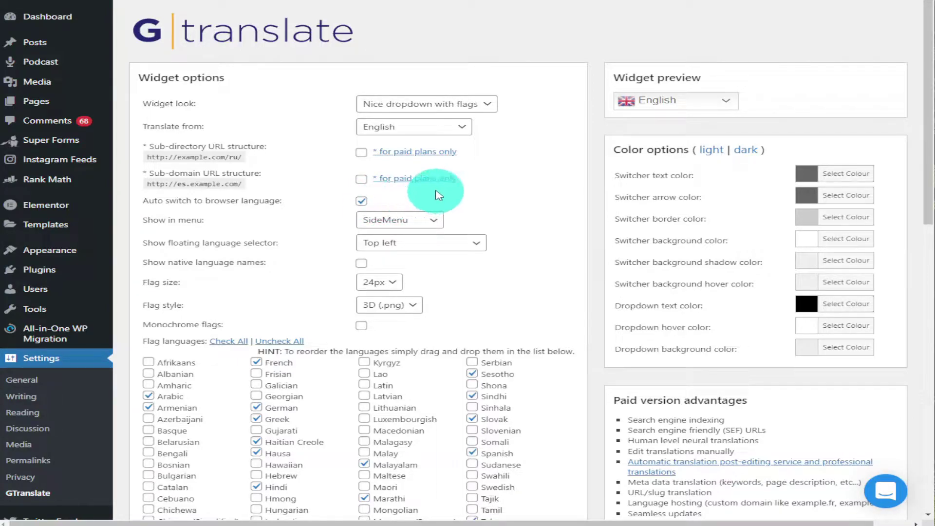
Turn on 'Auto switch to browser language', keeping SideMenu placement and a Top left floating selector
left_click(363, 203)
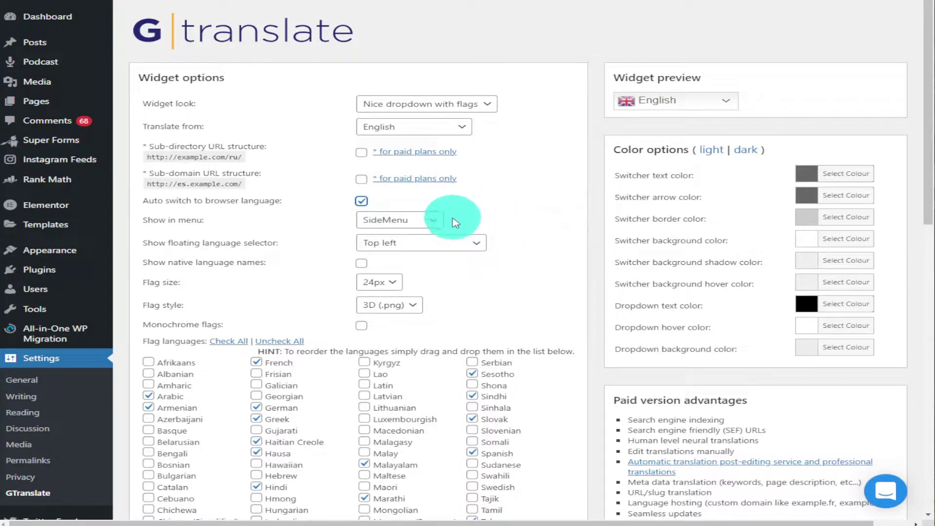
left_click(434, 220)
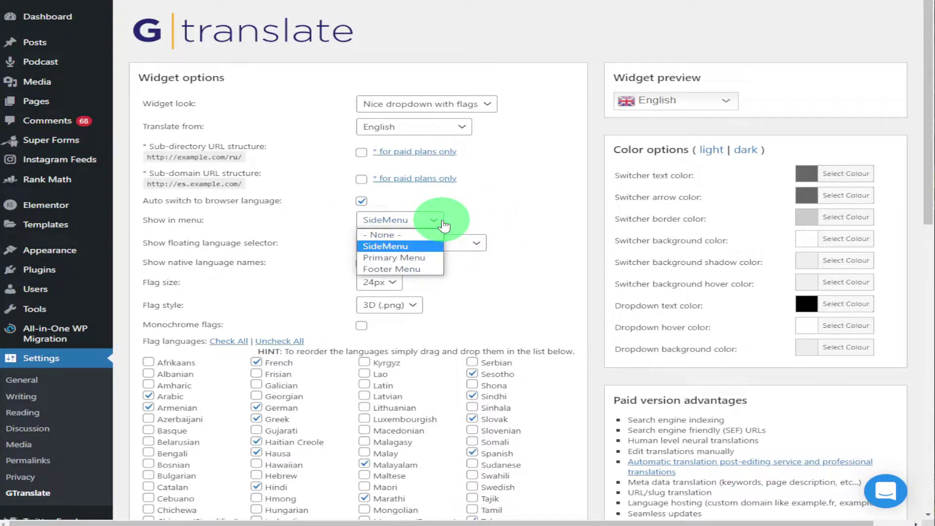
left_click(423, 247)
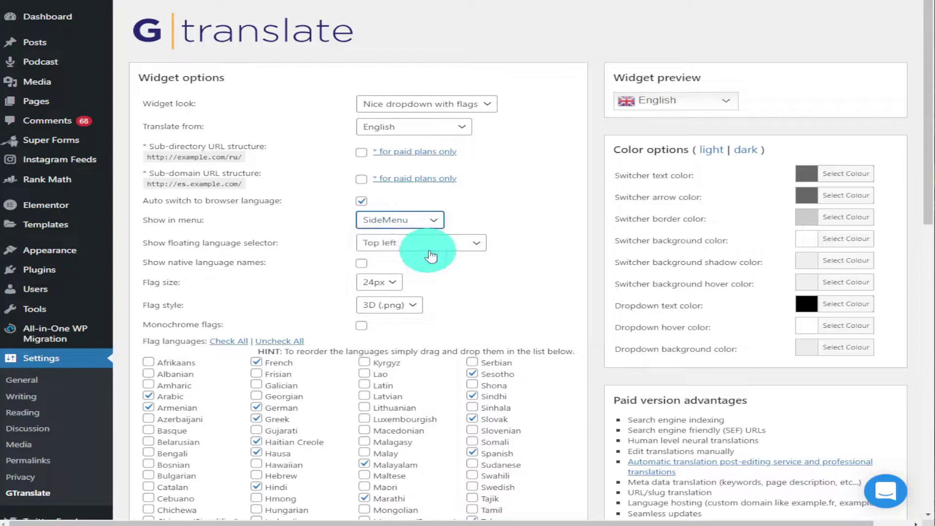
left_click(479, 248)
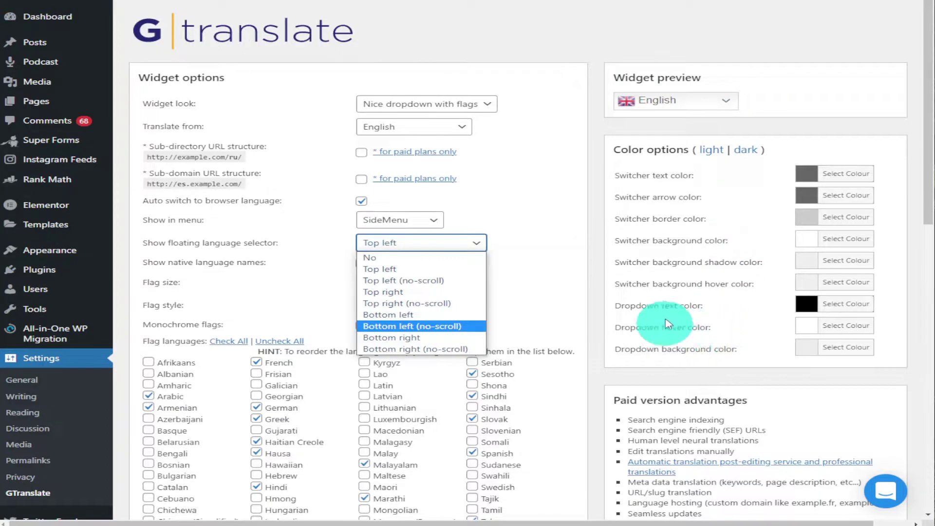
left_click(504, 207)
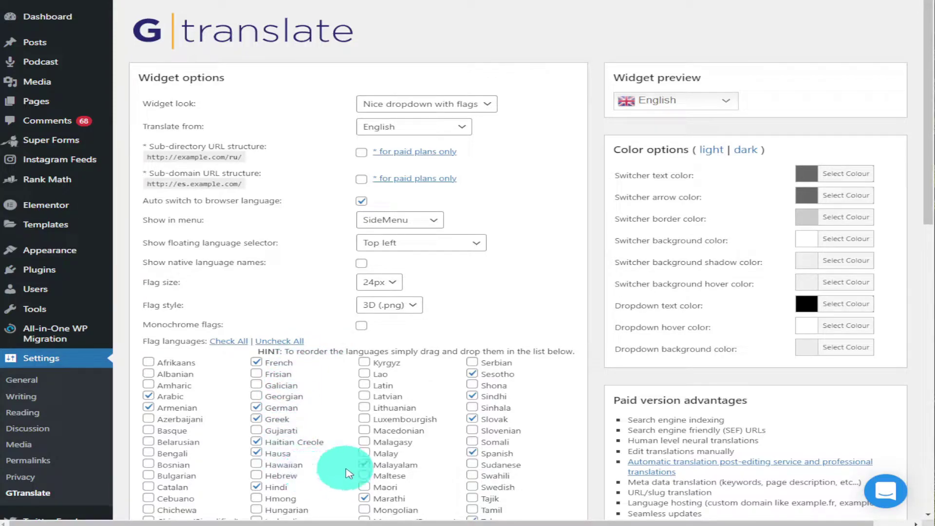
Preview native language names in the switcher, then uncheck 'Show native language names' again
left_click(362, 265)
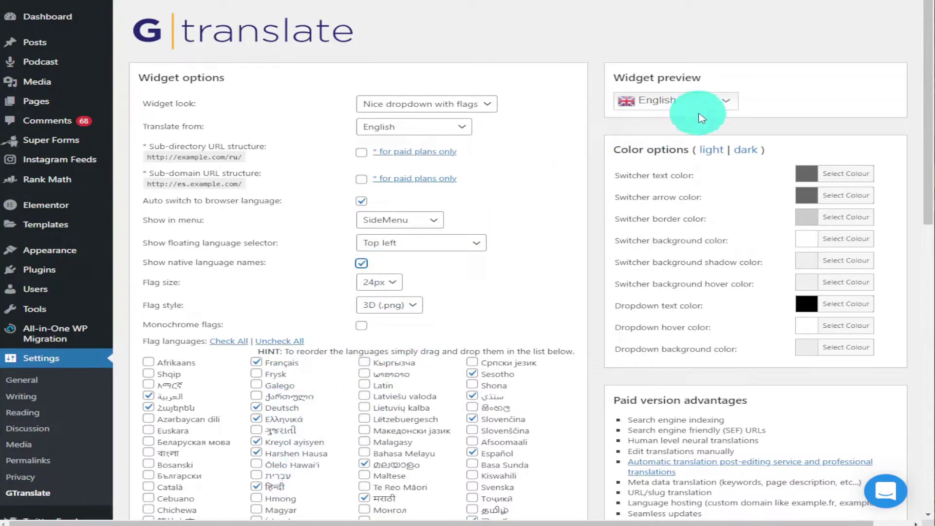
left_click(730, 107)
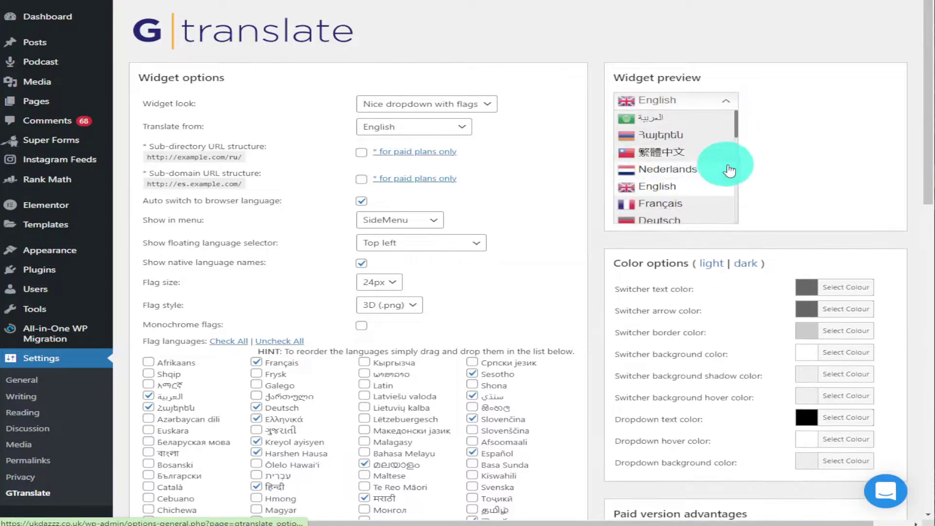
mouse_move(733, 133)
left_mouse_down()
mouse_move(729, 194)
mouse_move(733, 126)
left_mouse_up()
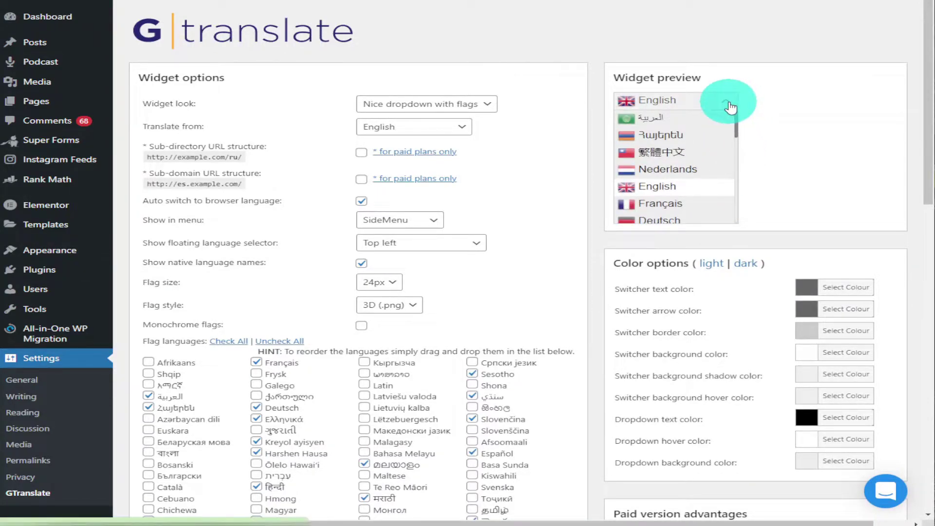
left_click(730, 107)
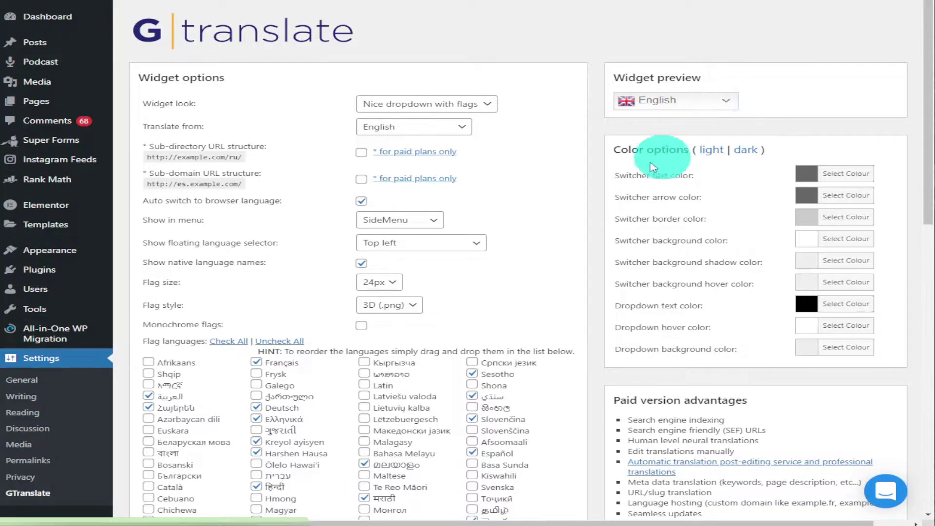
left_click(362, 264)
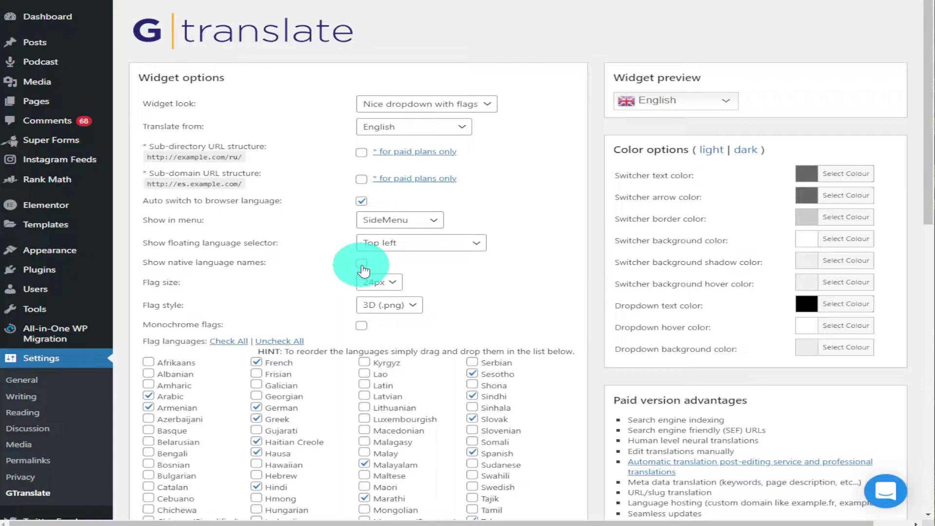
left_click(397, 288)
left_click(387, 294)
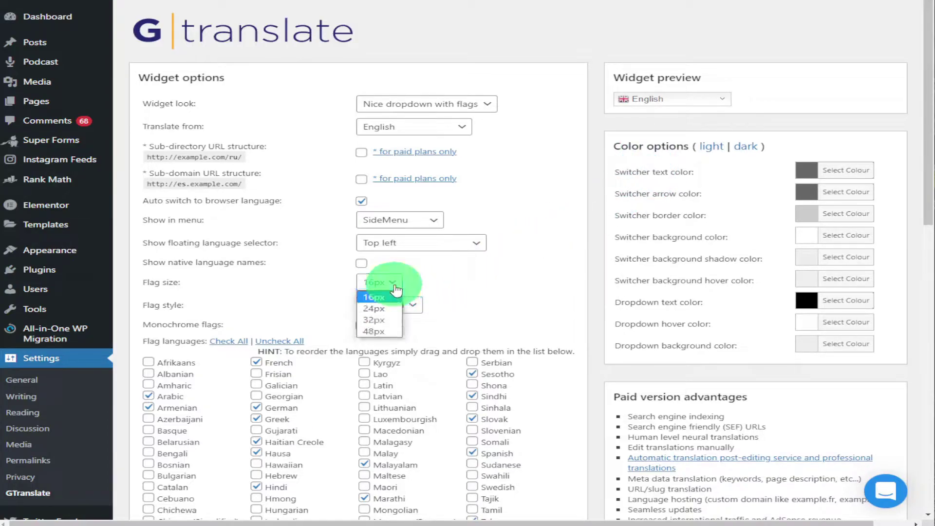
left_click(382, 331)
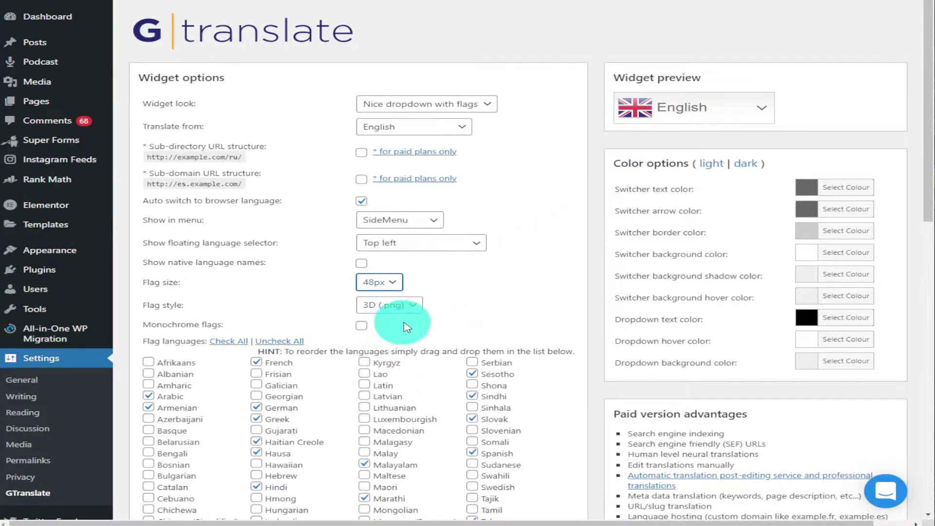
left_click(391, 290)
left_click(382, 310)
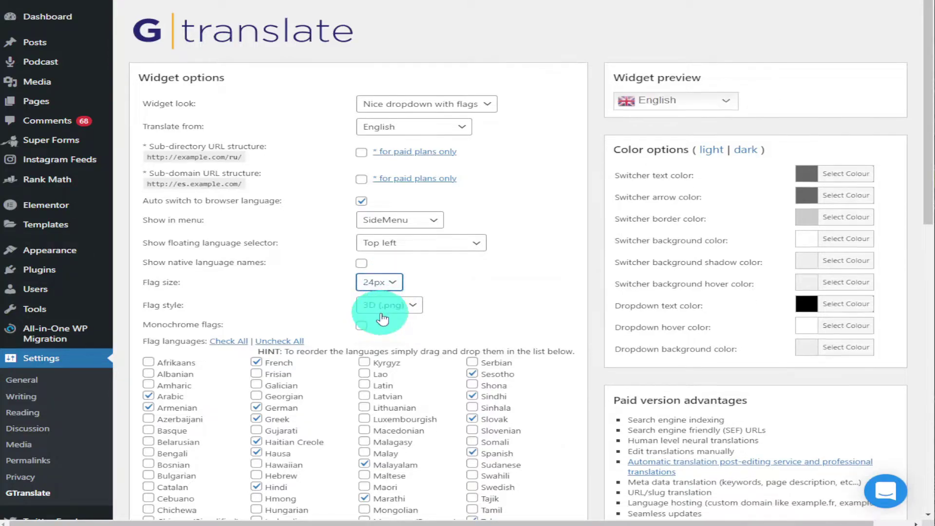
left_click(415, 311)
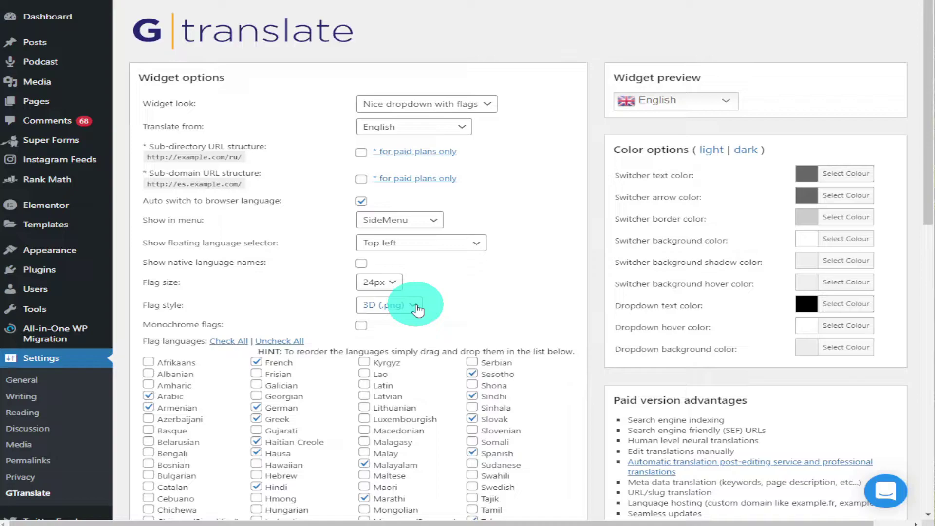
left_click(418, 309)
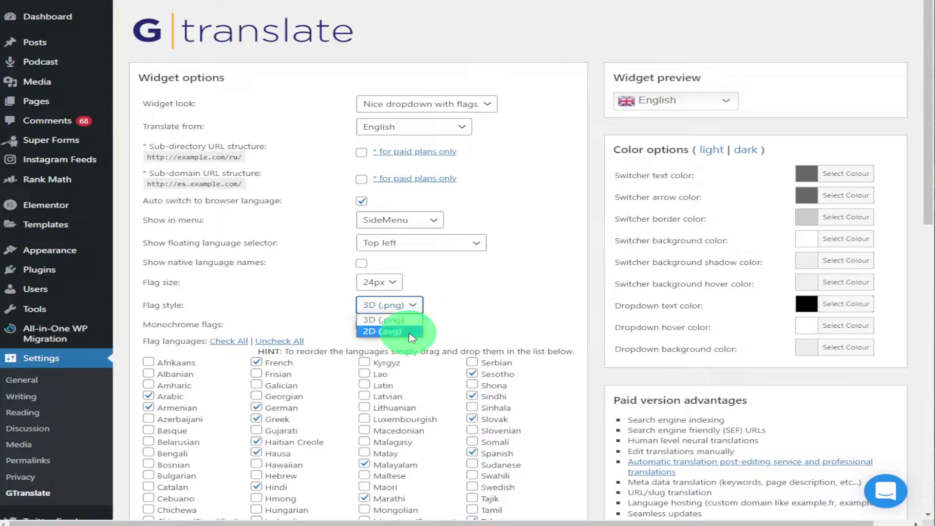
left_click(411, 333)
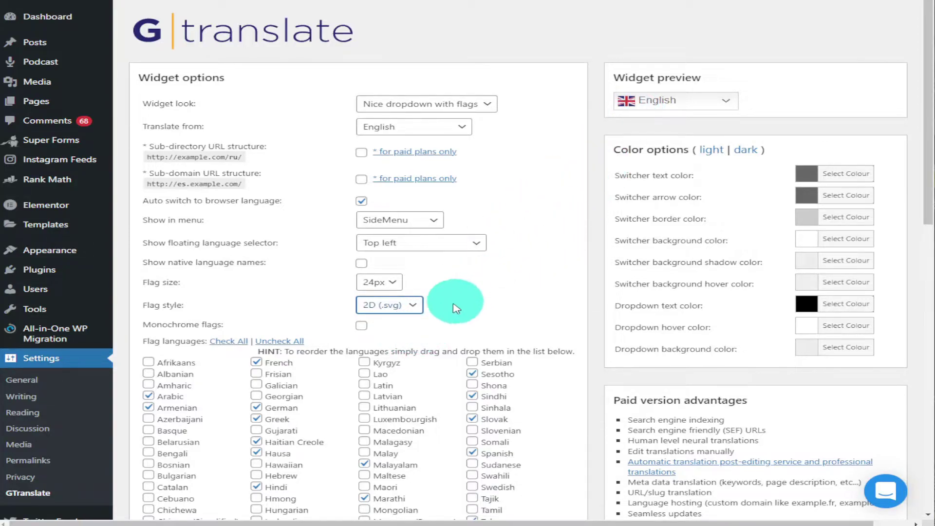
left_click(419, 314)
left_click(414, 324)
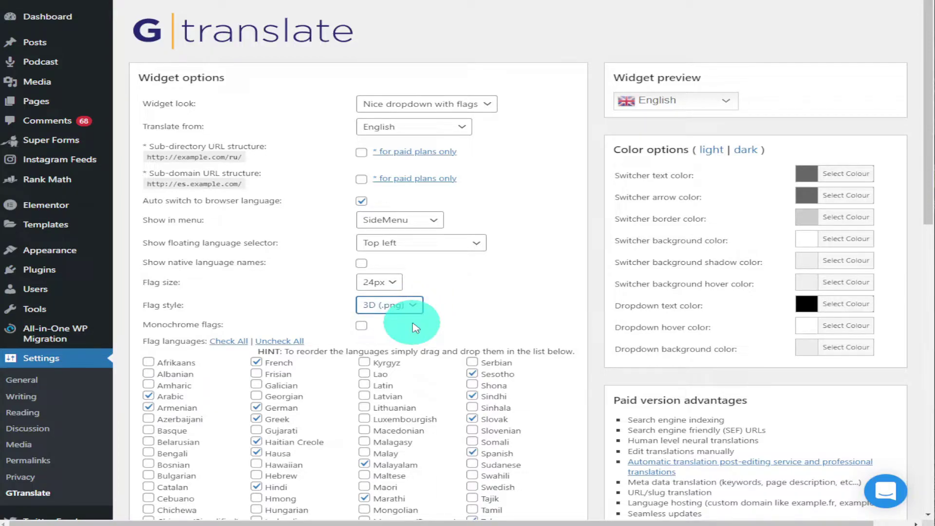
left_click(417, 322)
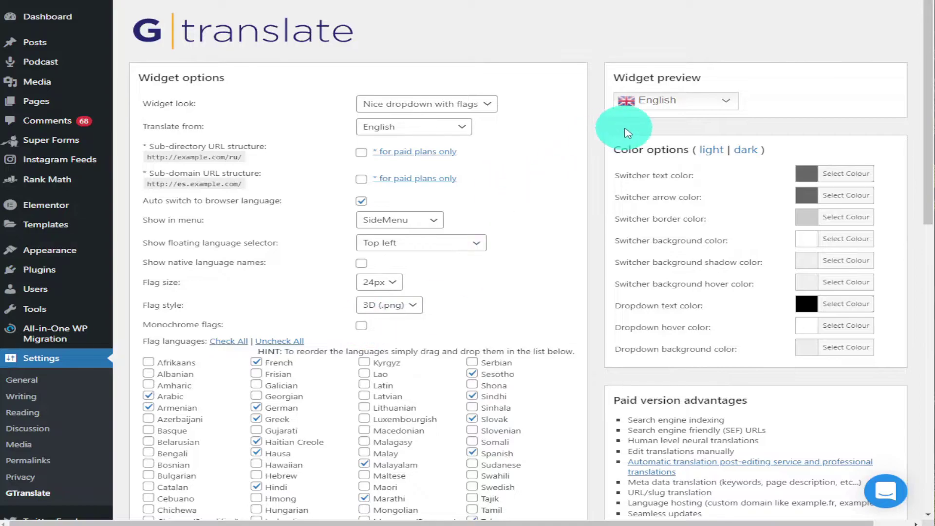
left_click(363, 326)
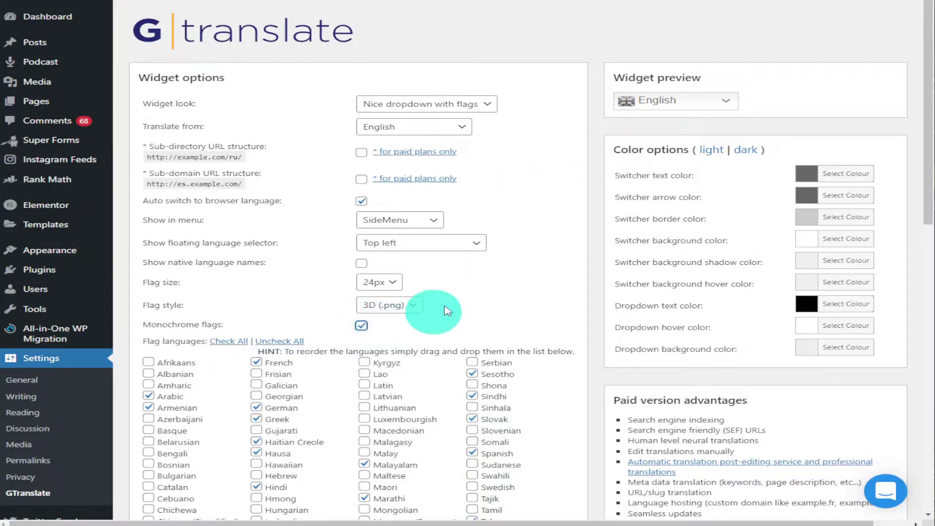
left_click(363, 326)
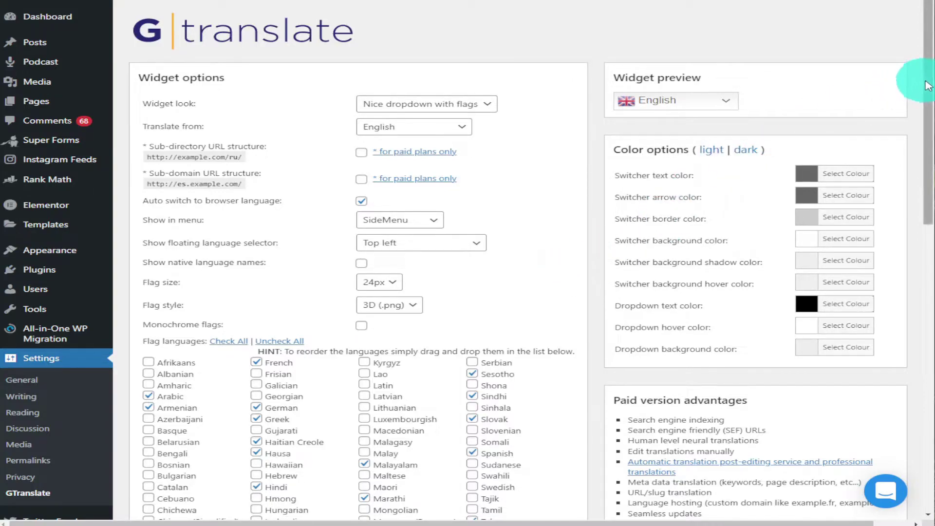
Add Galician, Hmong and Igbo to the flag languages and save the changes
left_click_drag(924, 88, 878, 191)
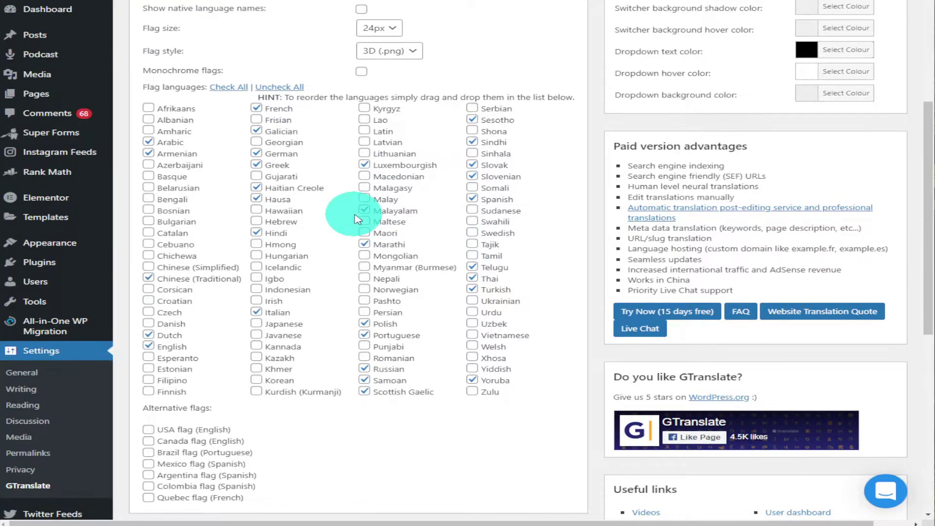
left_click(264, 246)
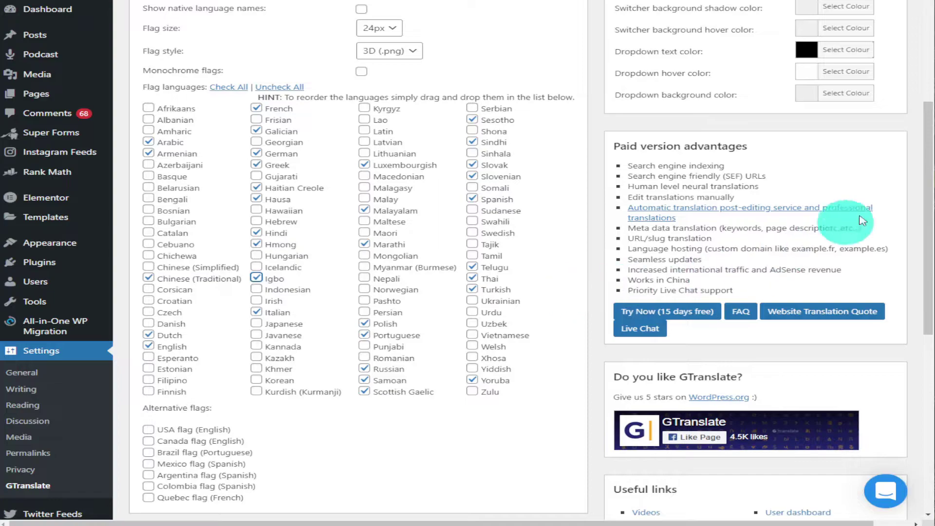
left_click_drag(928, 199, 899, 329)
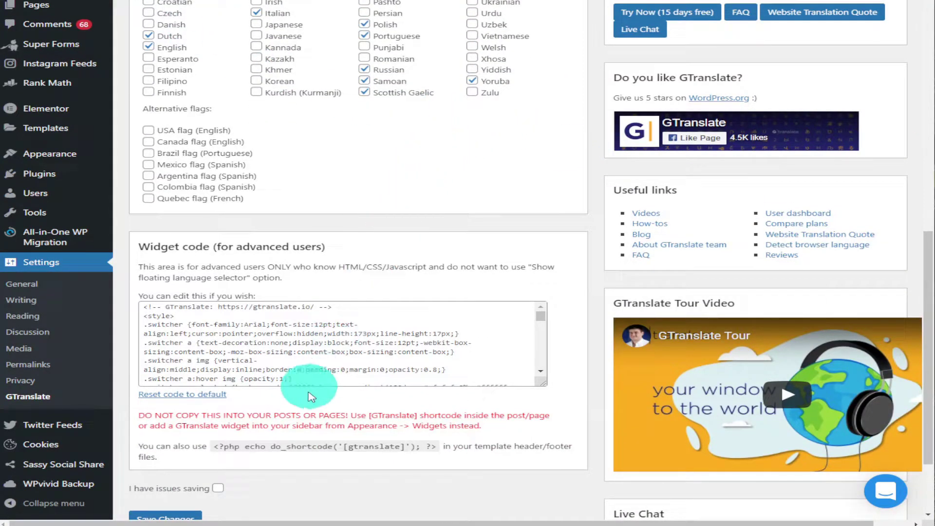
left_click(195, 517)
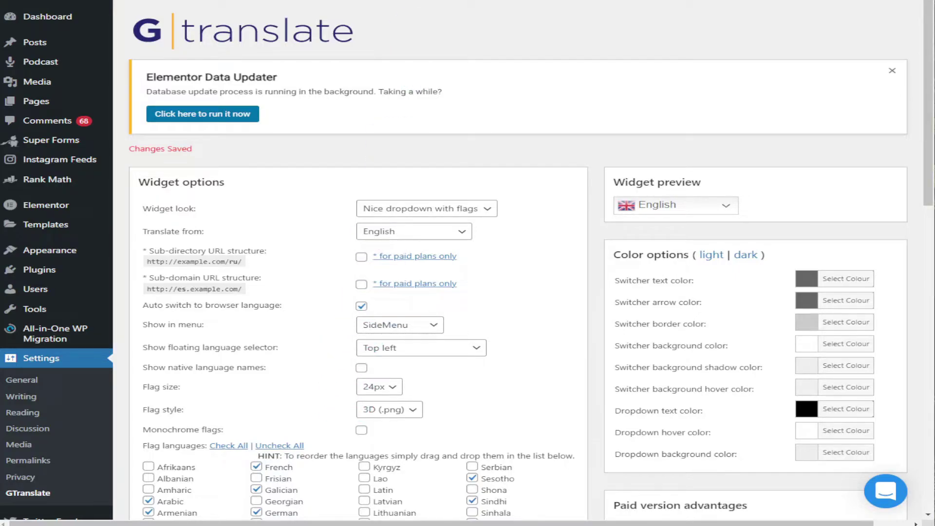
On the live site, switch the page to German, French and Russian, then back to English
key("ctrl+Tab")
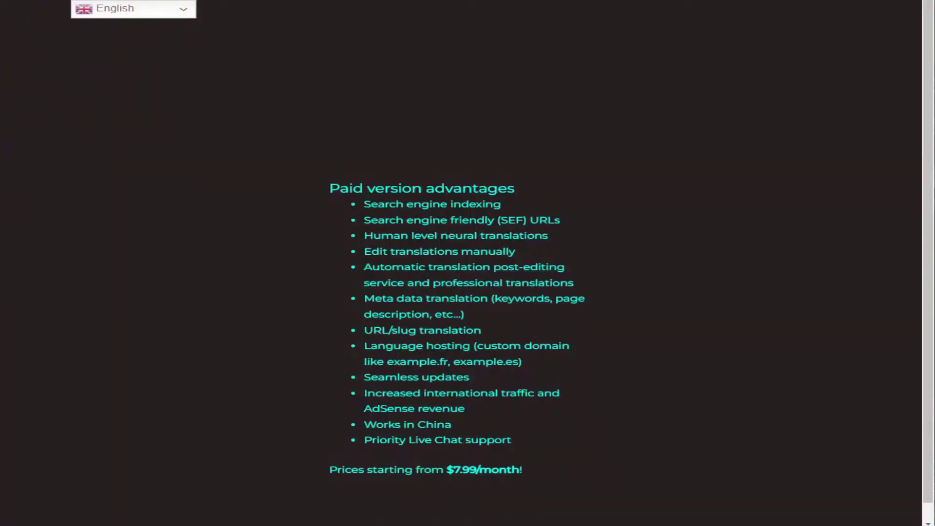
left_click(184, 20)
left_click(160, 78)
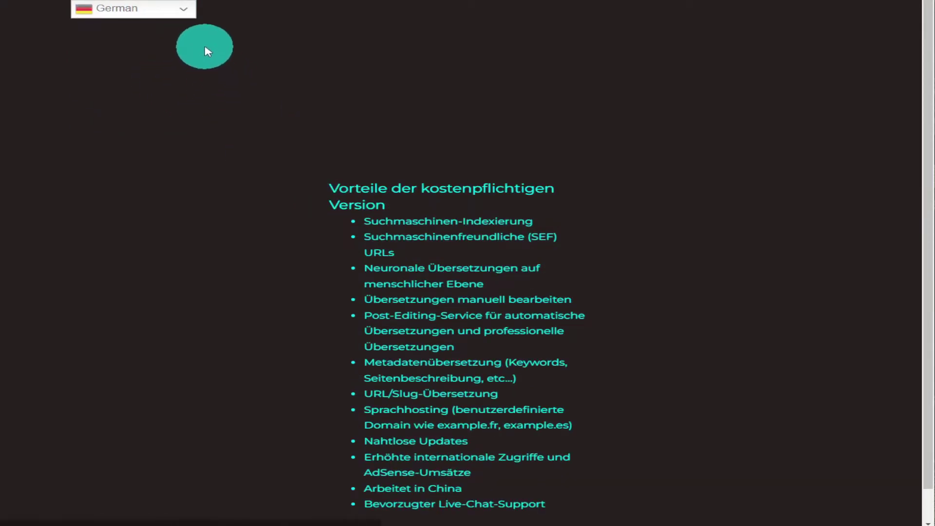
left_click(180, 11)
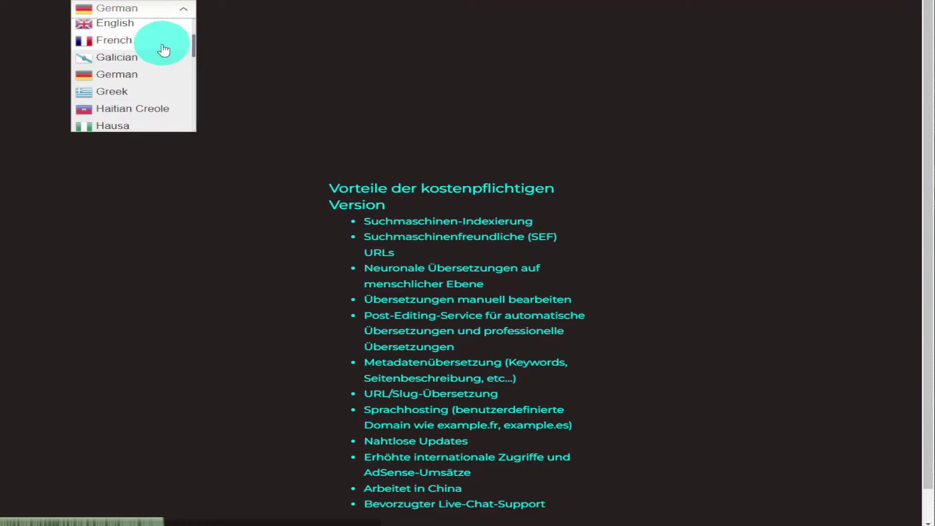
left_click(163, 45)
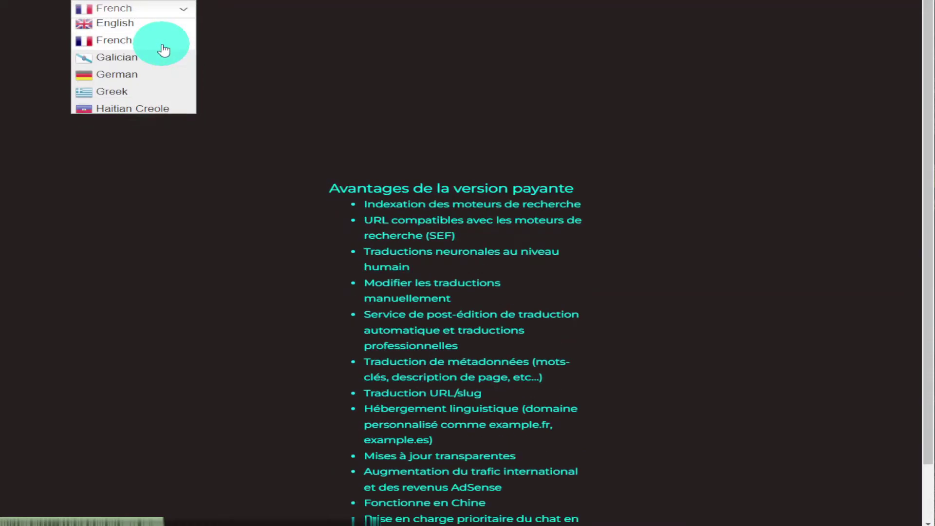
left_click(168, 12)
left_click_drag(192, 44, 192, 83)
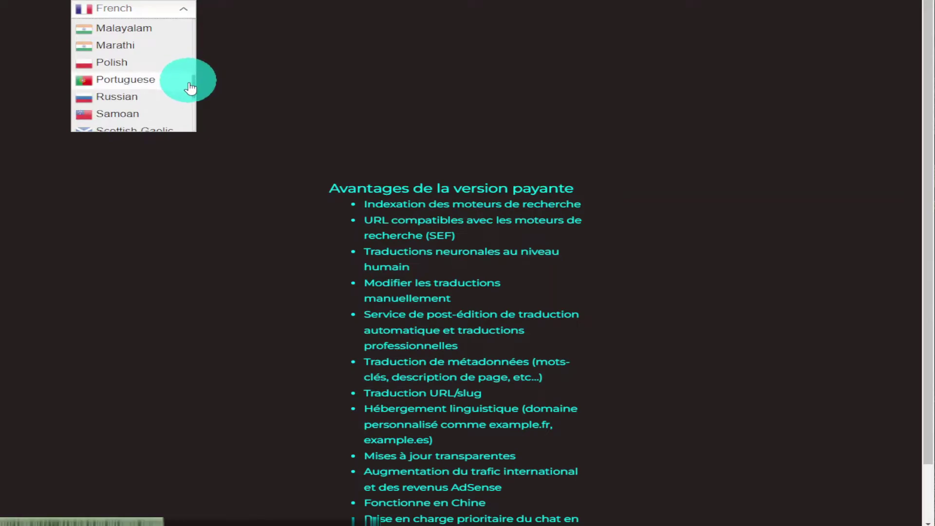
left_click(143, 95)
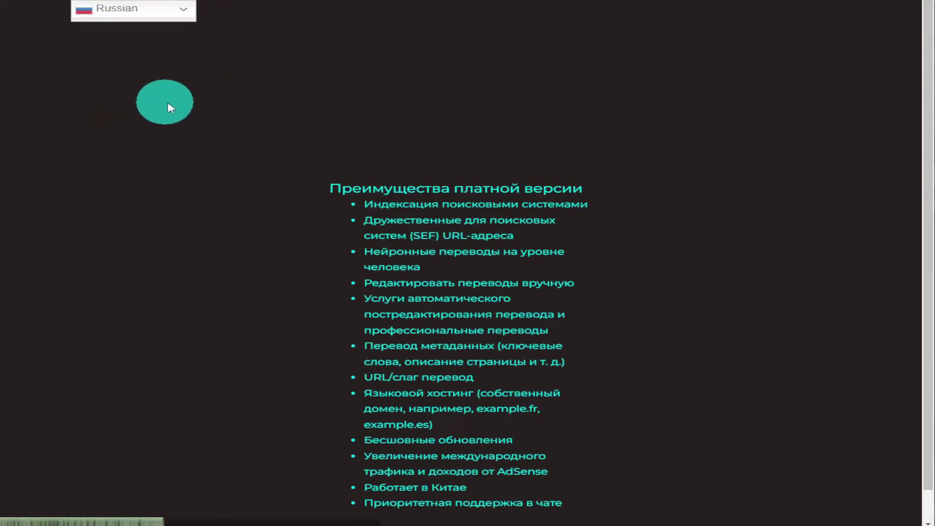
left_click(175, 9)
scroll(194, 59, "up", 5)
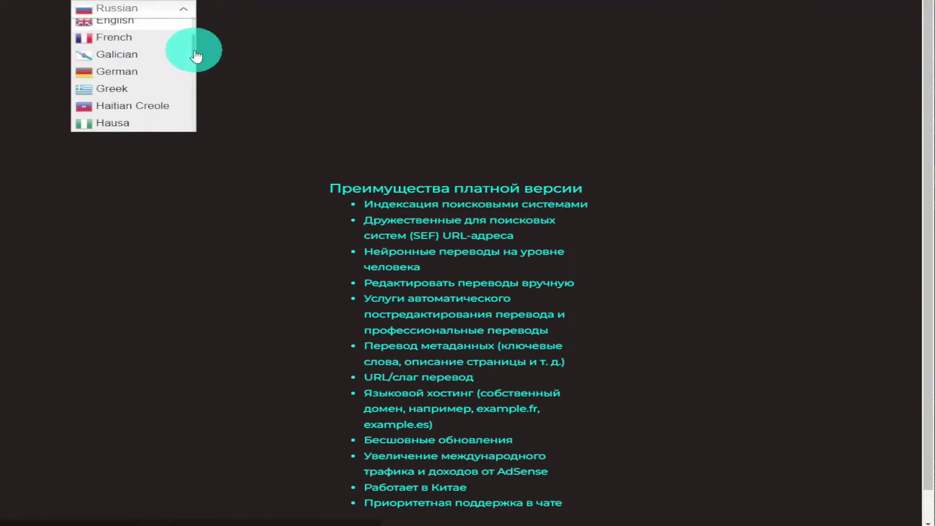
left_click(156, 22)
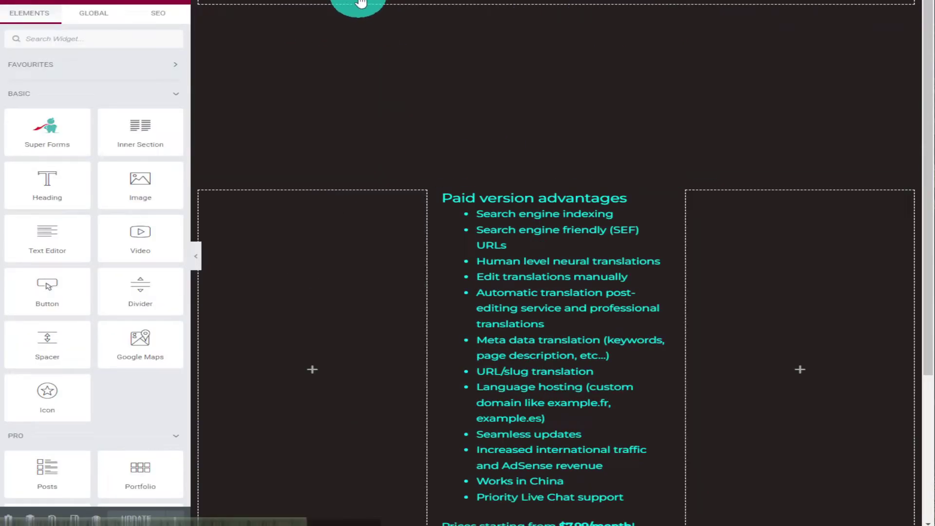
In the Elementor preview, switch the page to Chinese (Traditional), French and Armenian, then English
left_click(358, 3)
left_click(330, 57)
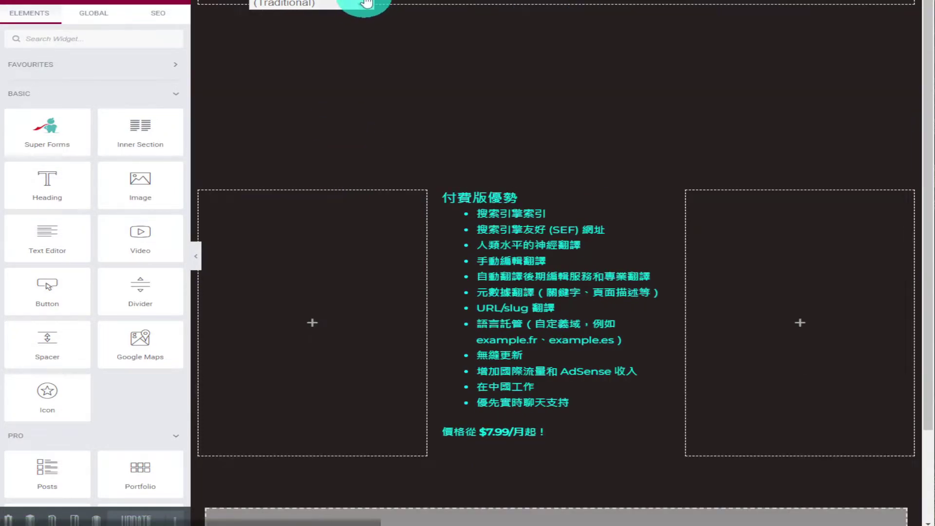
left_click(362, 5)
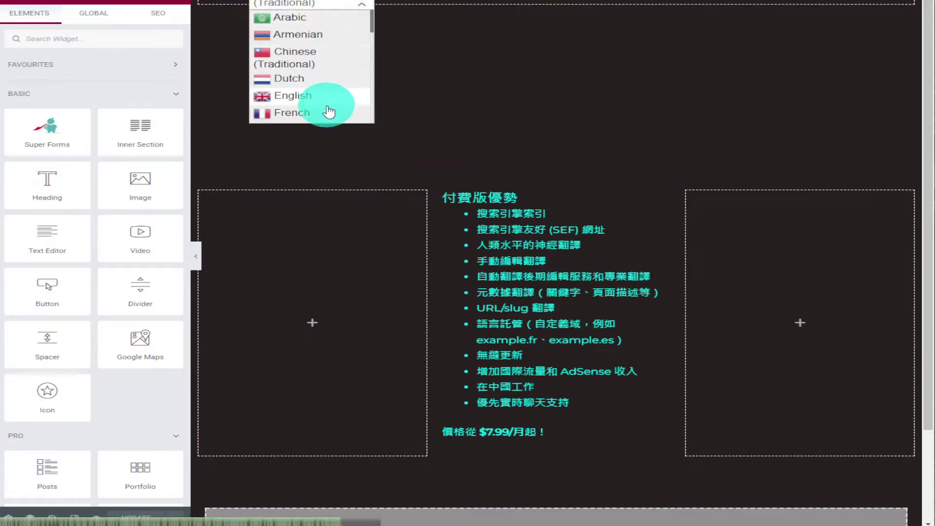
left_click(328, 113)
left_click(358, 3)
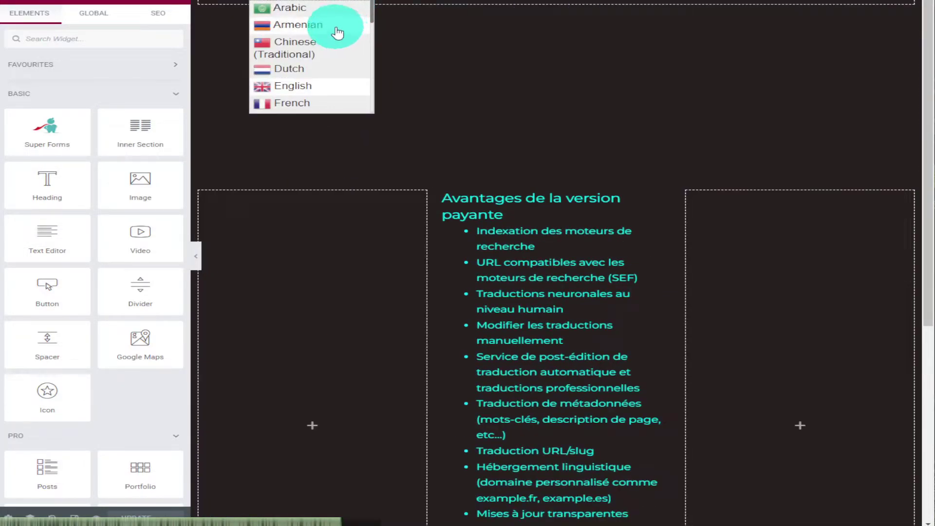
left_click(337, 27)
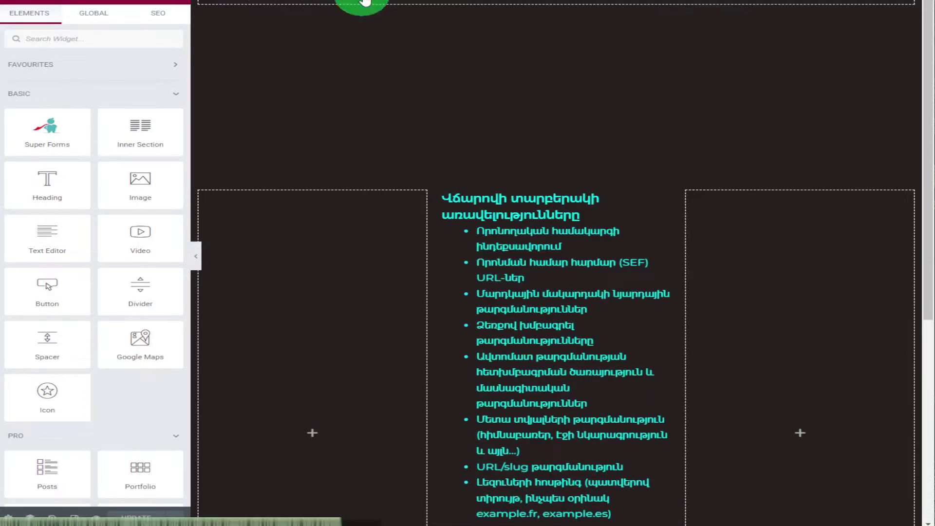
left_click(364, 4)
left_click(366, 27)
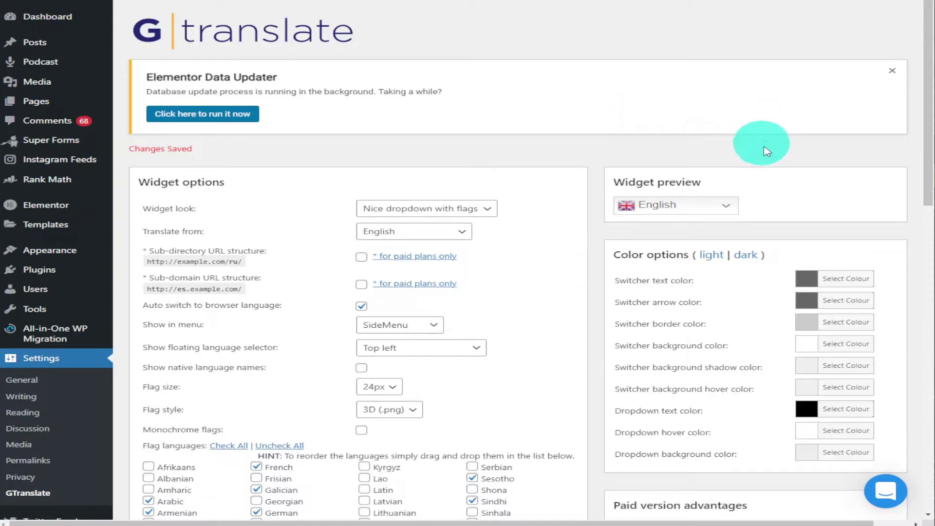
Scroll the GTranslate settings down to the Paid version advantages section
left_click_drag(928, 138, 928, 278)
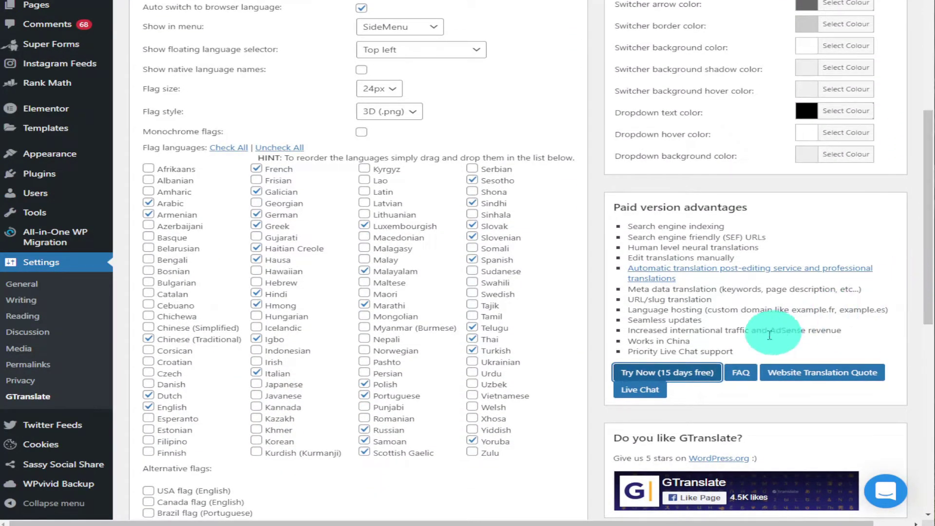
Open the 15-day free trial pricing page, then scroll up to the 'Translate your website' introduction
left_click(702, 371)
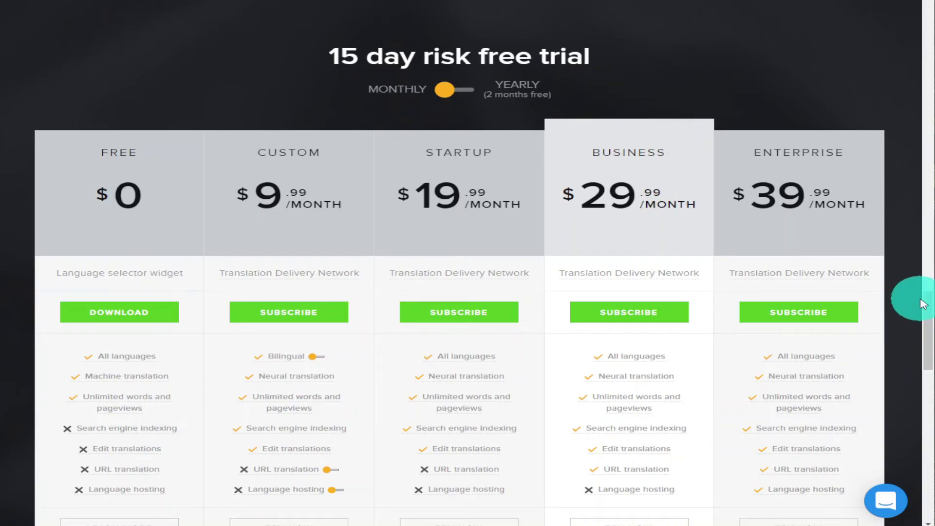
left_click_drag(927, 303, 895, 31)
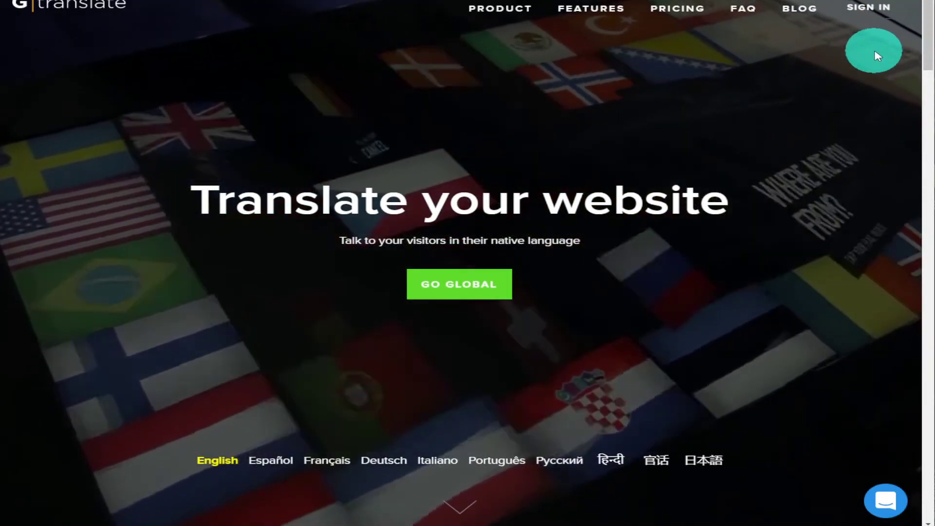